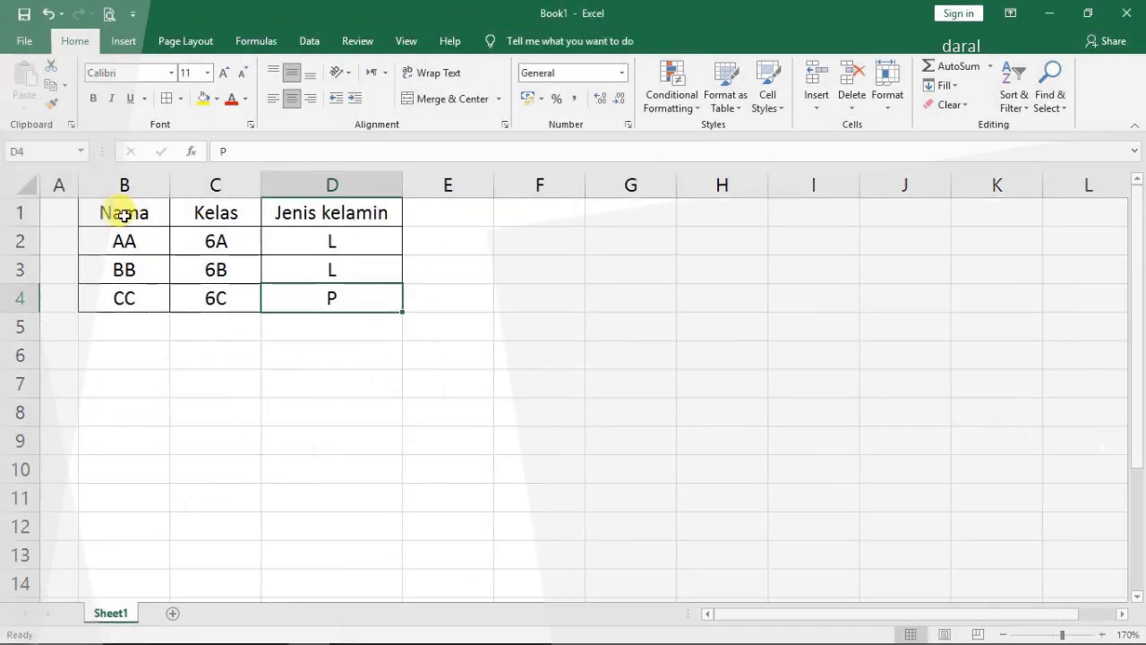
Select the range B1:D4, from the Nama header row down to the last data row.
{"action": "left_click", "coordinate": [125, 215]}
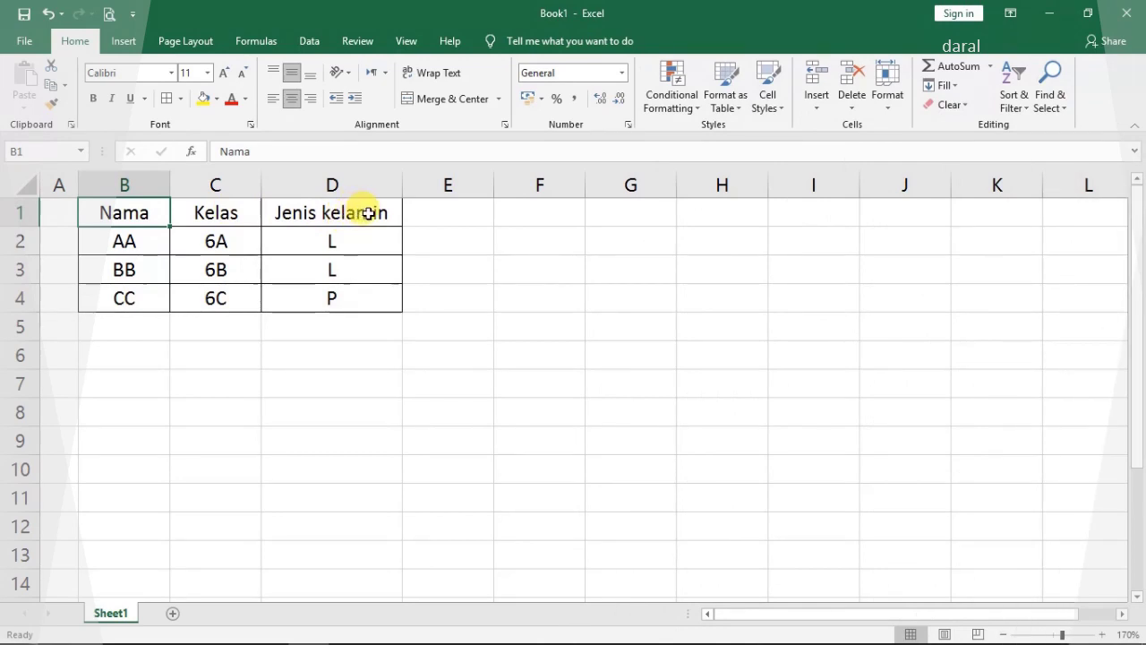
{"action": "mouse_move", "coordinate": [134, 240]}
{"action": "left_mouse_down"}
{"action": "mouse_move", "coordinate": [372, 274]}
{"action": "mouse_move", "coordinate": [374, 301]}
{"action": "left_mouse_up"}
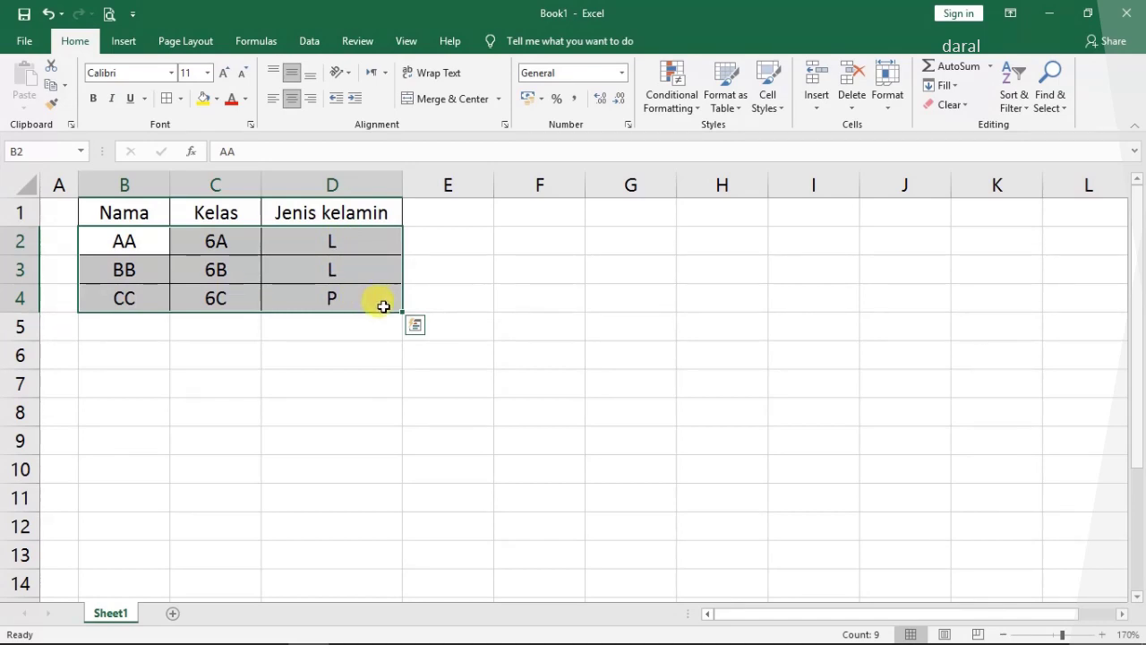
{"action": "left_click", "coordinate": [384, 306]}
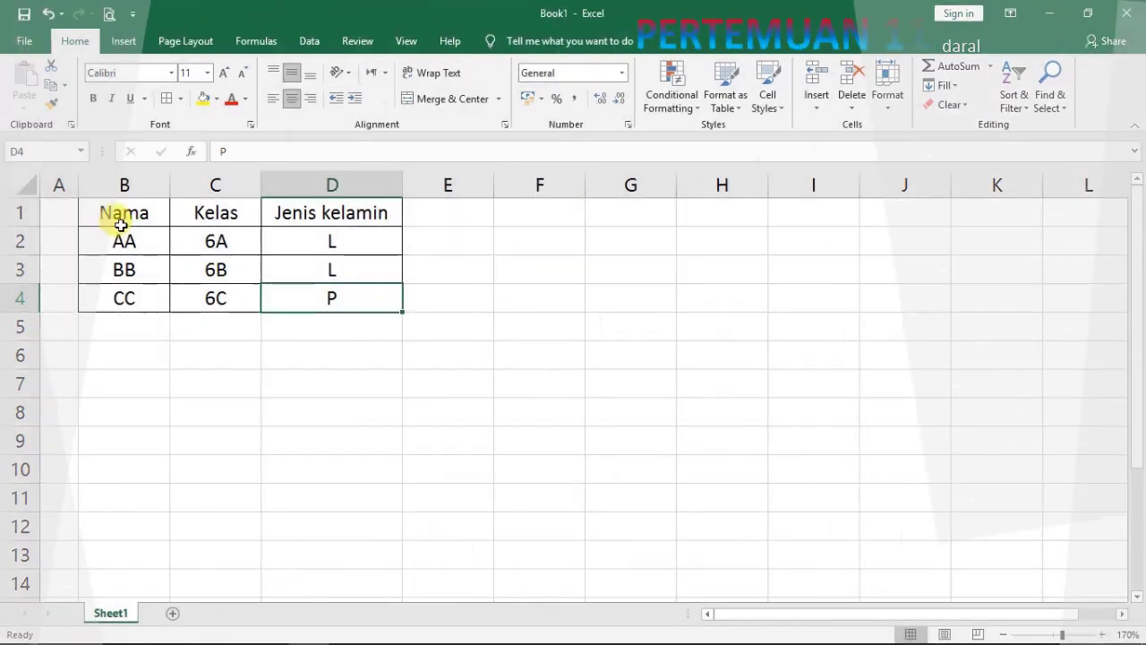
{"action": "left_click_drag", "start_coordinate": [122, 212], "coordinate": [353, 306]}
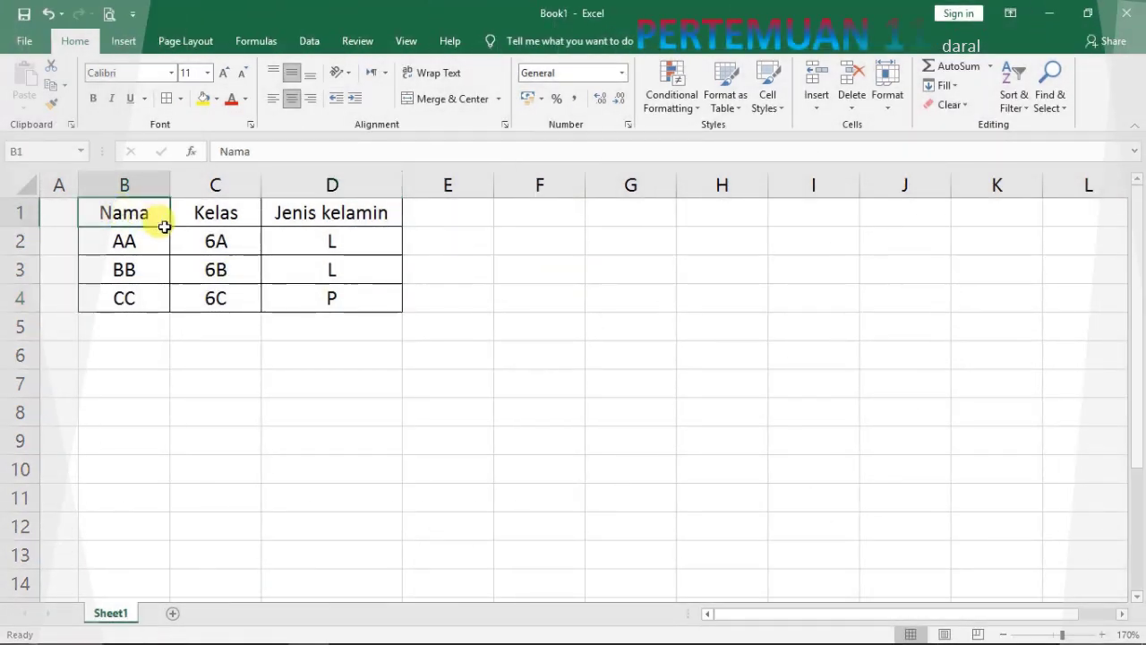
{"action": "left_click", "coordinate": [353, 306]}
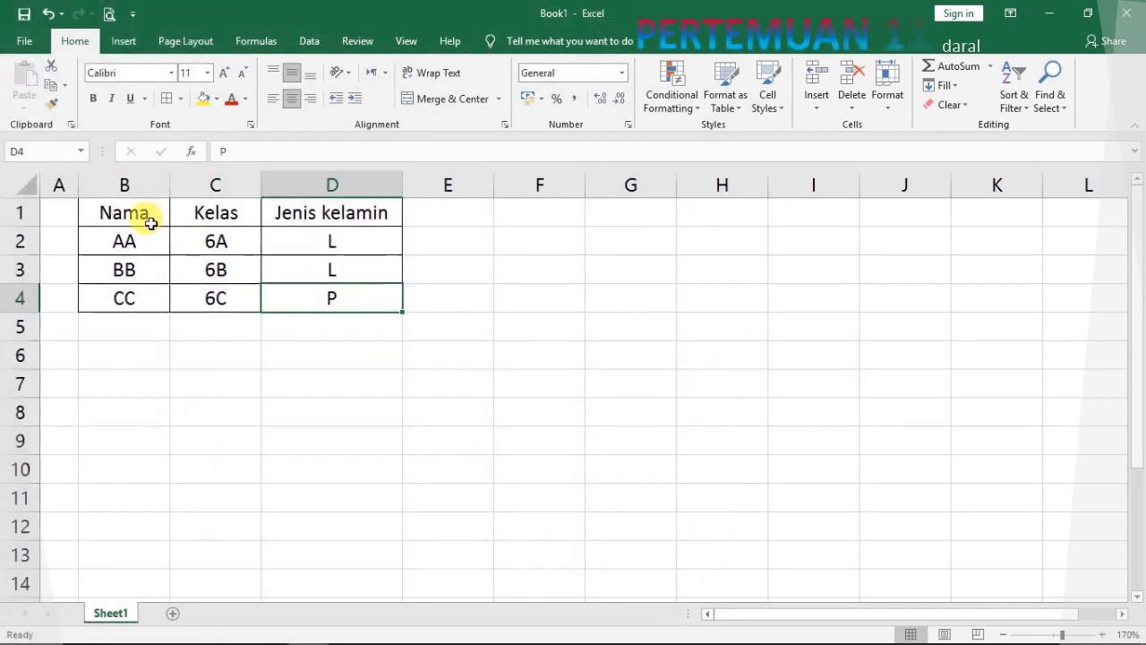
{"action": "mouse_move", "coordinate": [141, 215]}
{"action": "left_mouse_down"}
{"action": "mouse_move", "coordinate": [321, 274]}
{"action": "mouse_move", "coordinate": [325, 295]}
{"action": "left_mouse_up"}
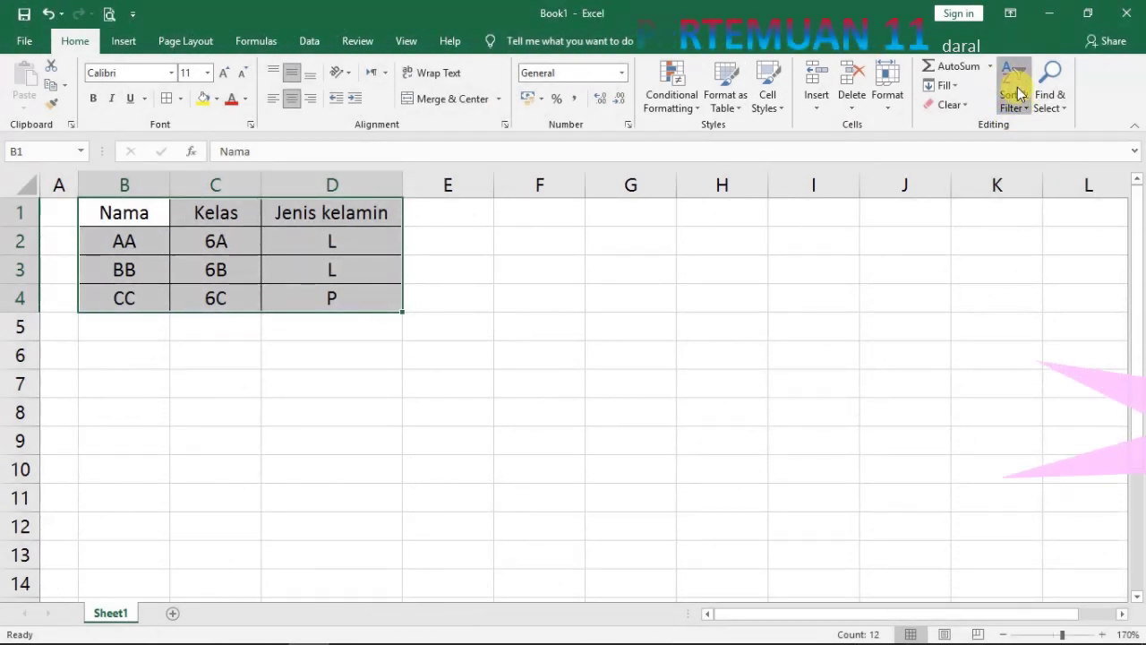
Custom Sort the table by Nama, Z to A, with My data has headers checked.
{"action": "left_click", "coordinate": [1015, 94]}
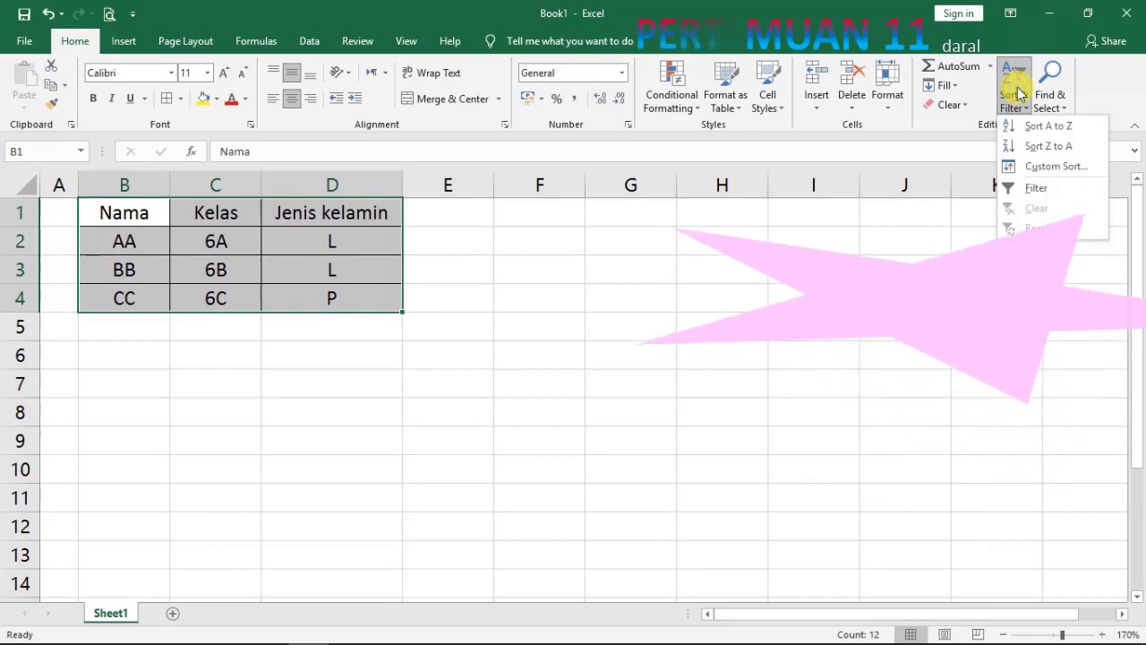
{"action": "left_click", "coordinate": [1054, 172]}
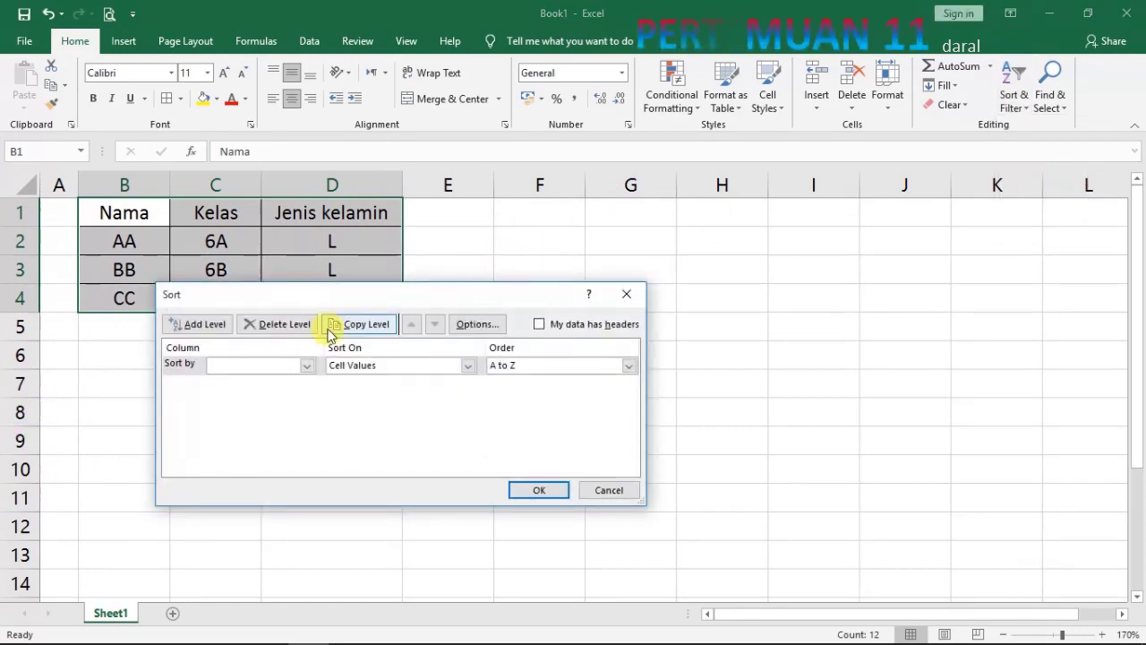
{"action": "left_click_drag", "start_coordinate": [357, 297], "coordinate": [636, 224]}
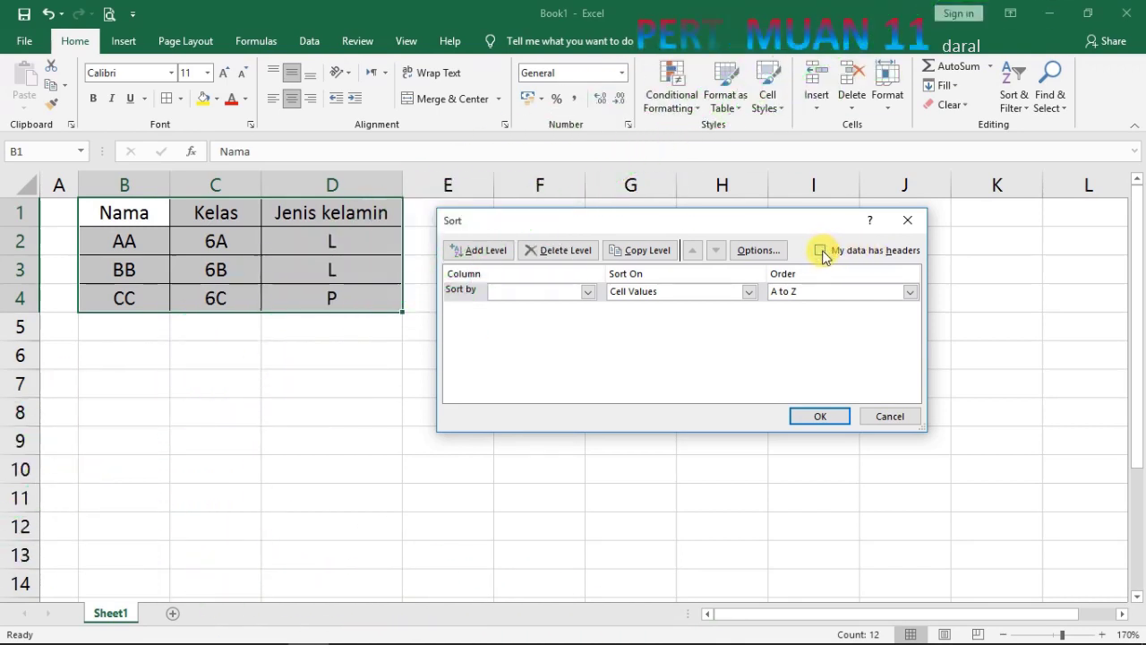
{"action": "left_click", "coordinate": [822, 252]}
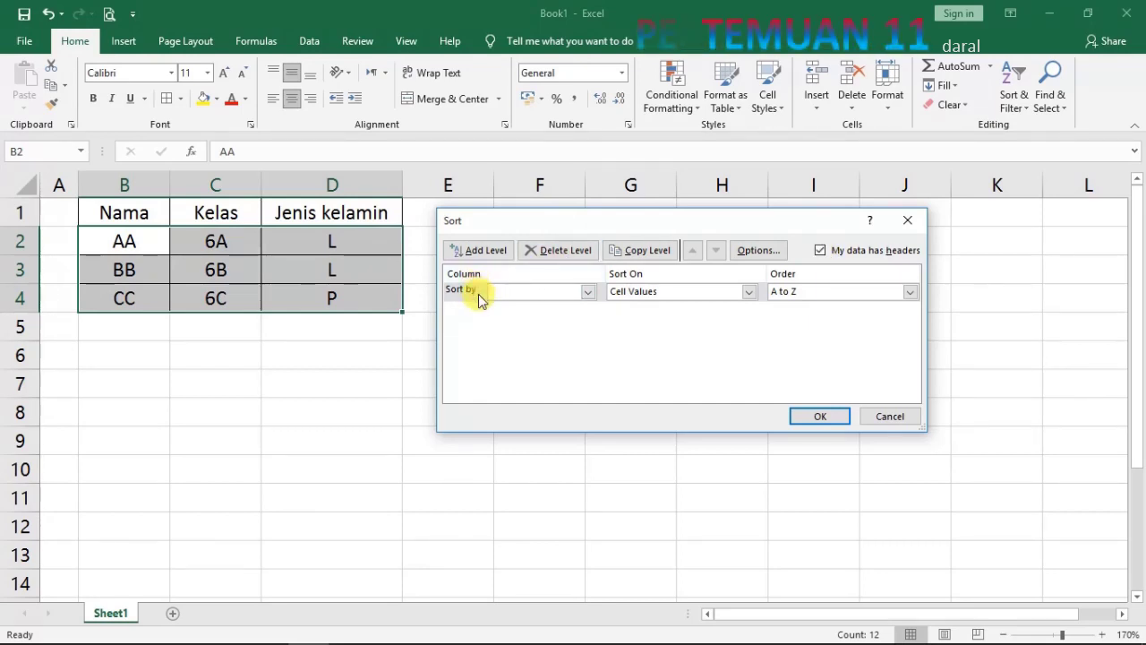
{"action": "left_click", "coordinate": [589, 292]}
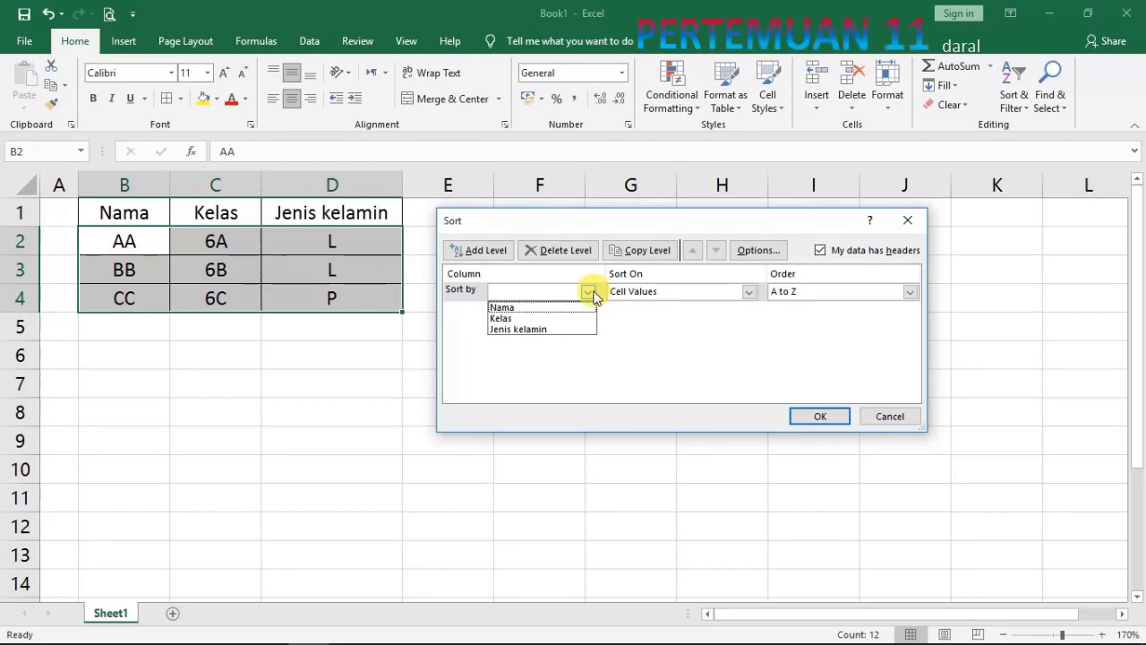
{"action": "left_click", "coordinate": [548, 309]}
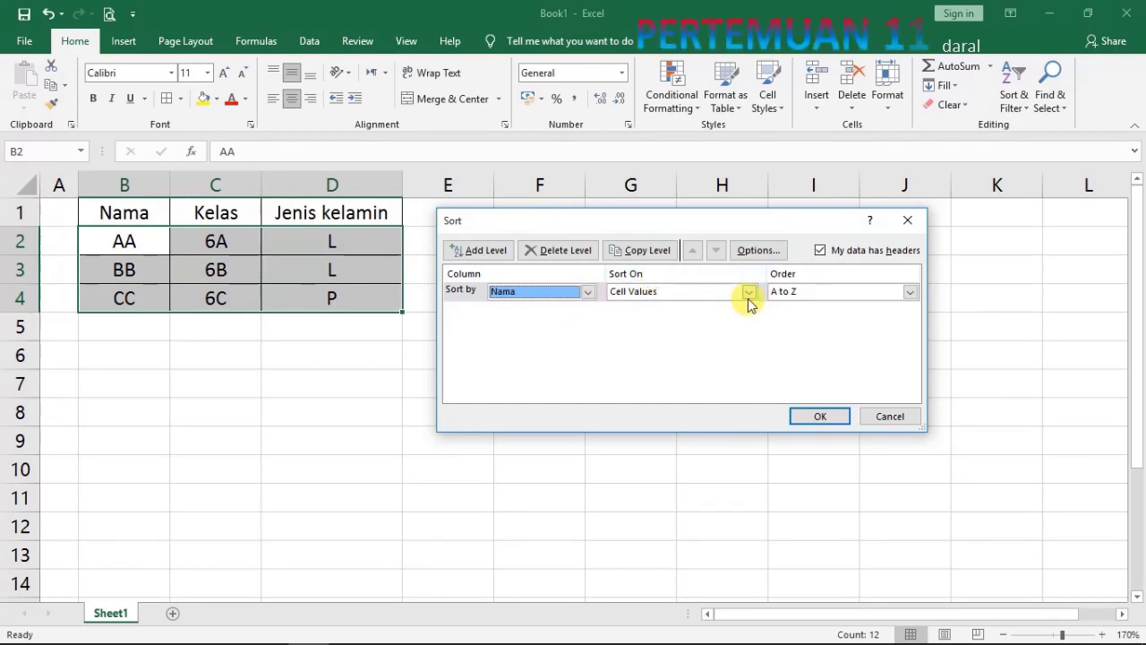
{"action": "left_click", "coordinate": [798, 304]}
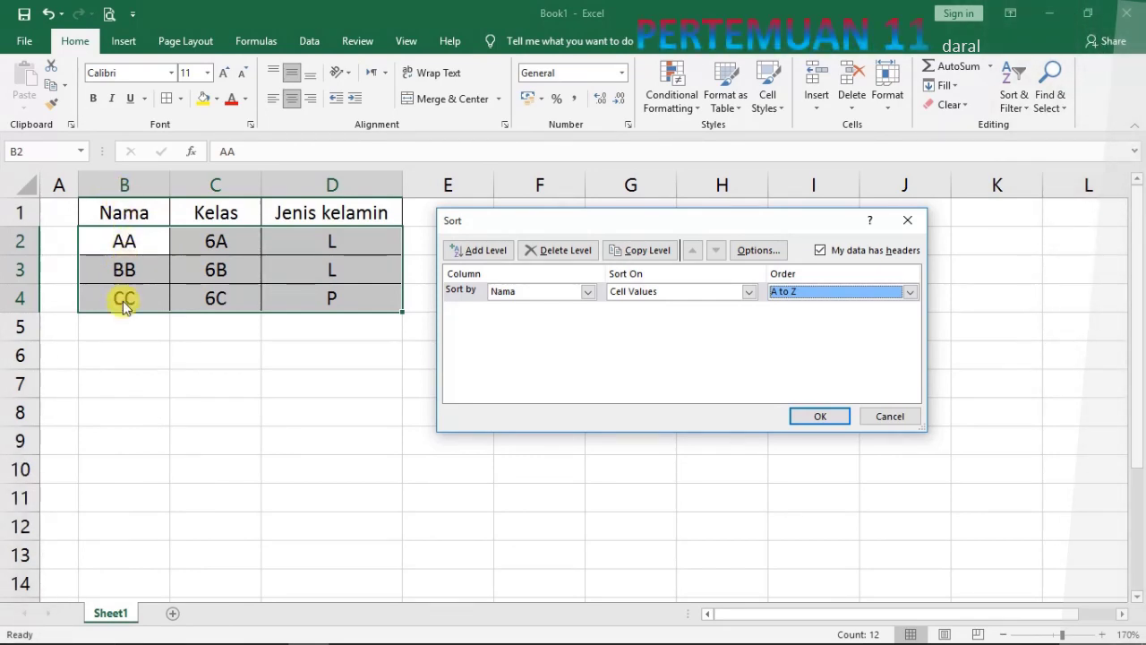
{"action": "left_click", "coordinate": [801, 296]}
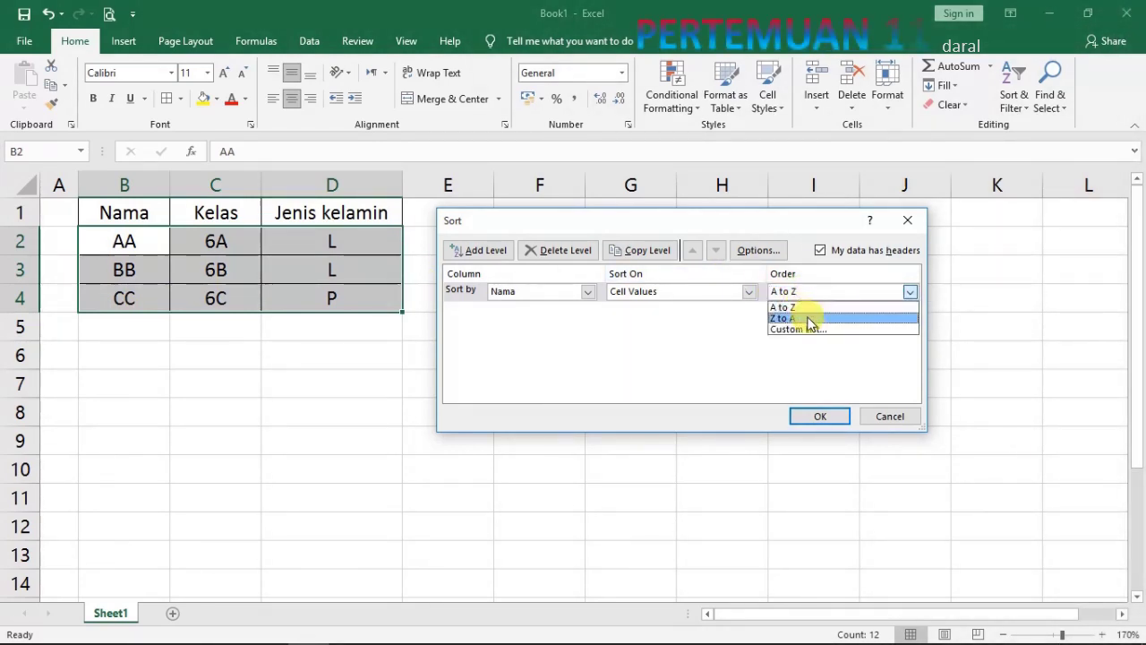
{"action": "left_click", "coordinate": [808, 318]}
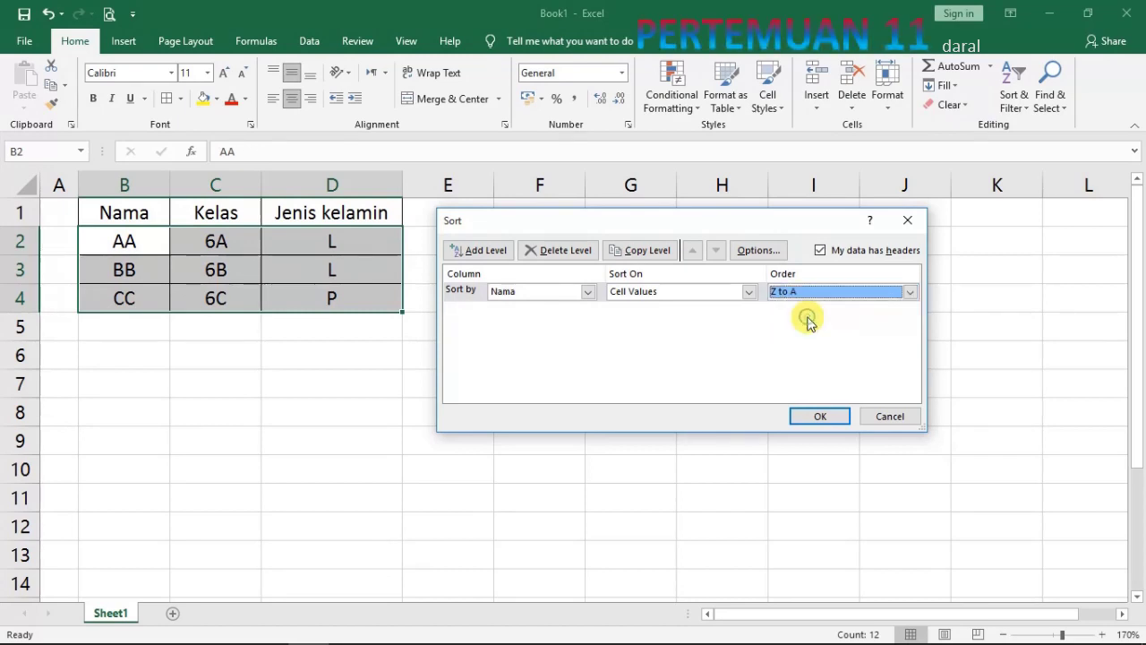
{"action": "left_click", "coordinate": [805, 420]}
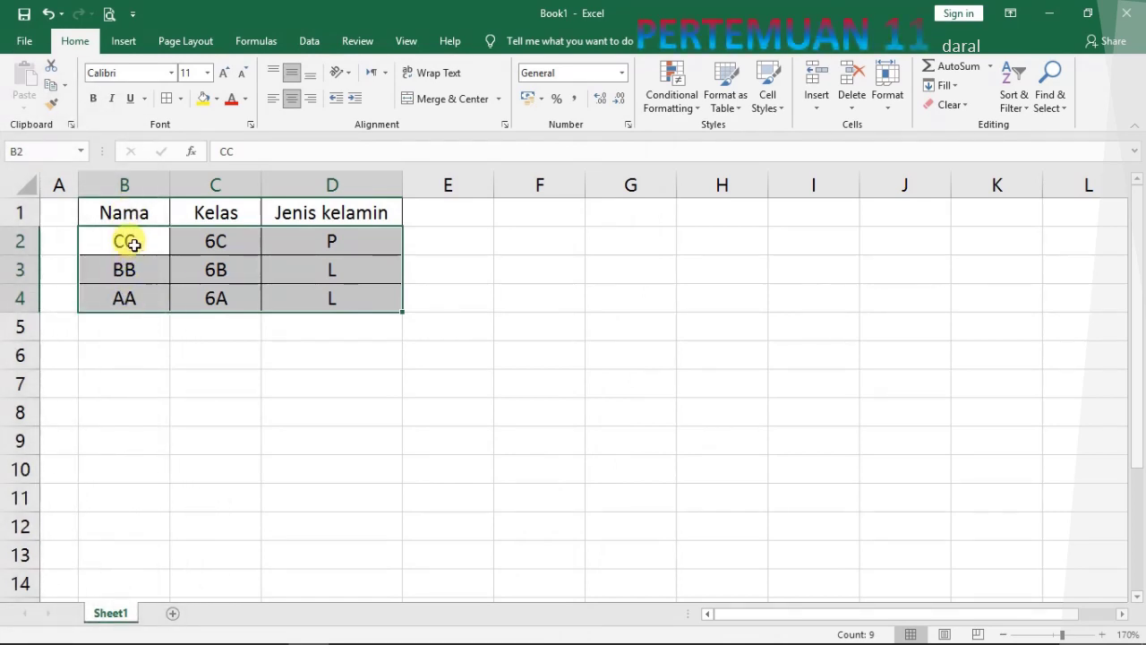
Paste, then undo and redo so P returns to D4 and rows read CC, BB, AA.
{"action": "key", "text": "ctrl+v"}
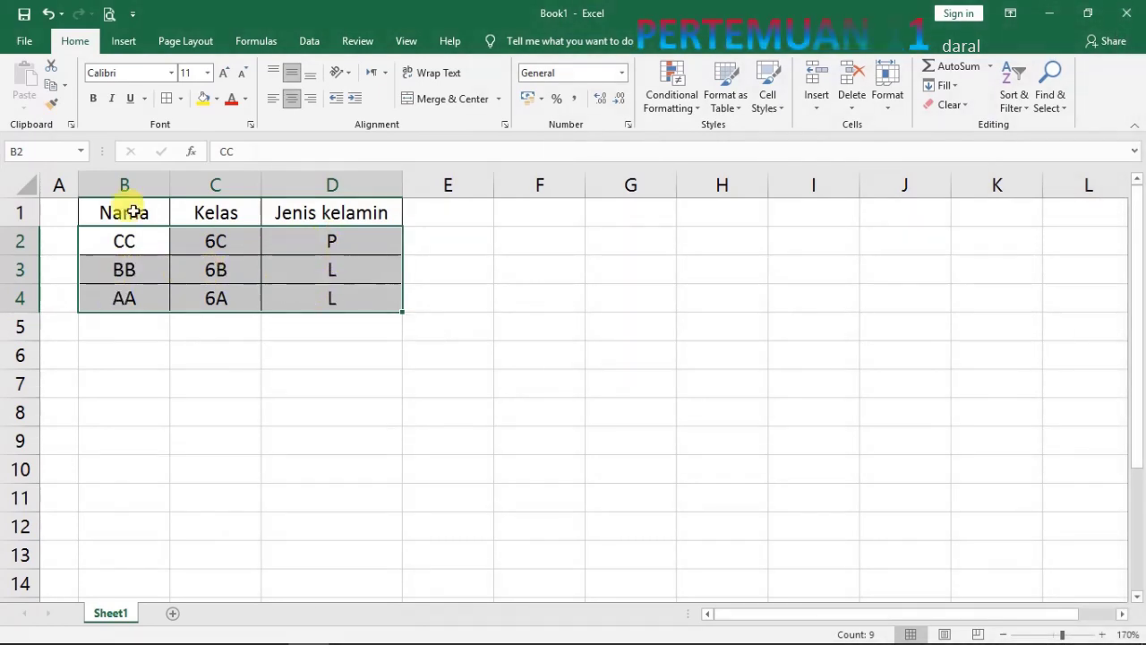
{"action": "left_click", "coordinate": [50, 14]}
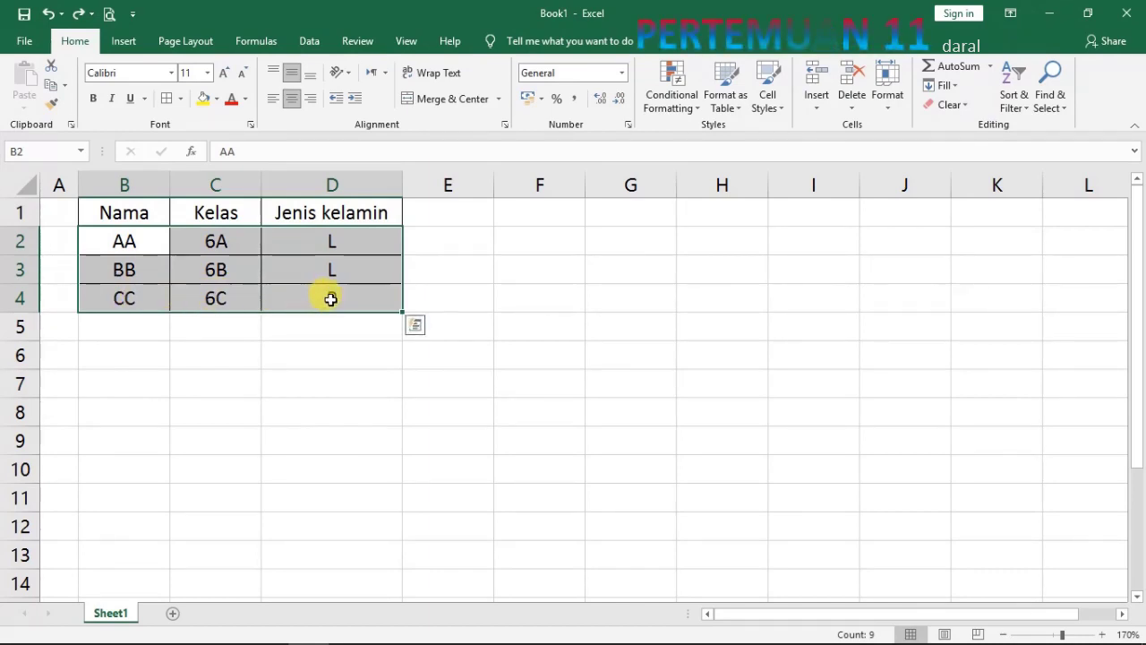
{"action": "key", "text": "ctrl+y"}
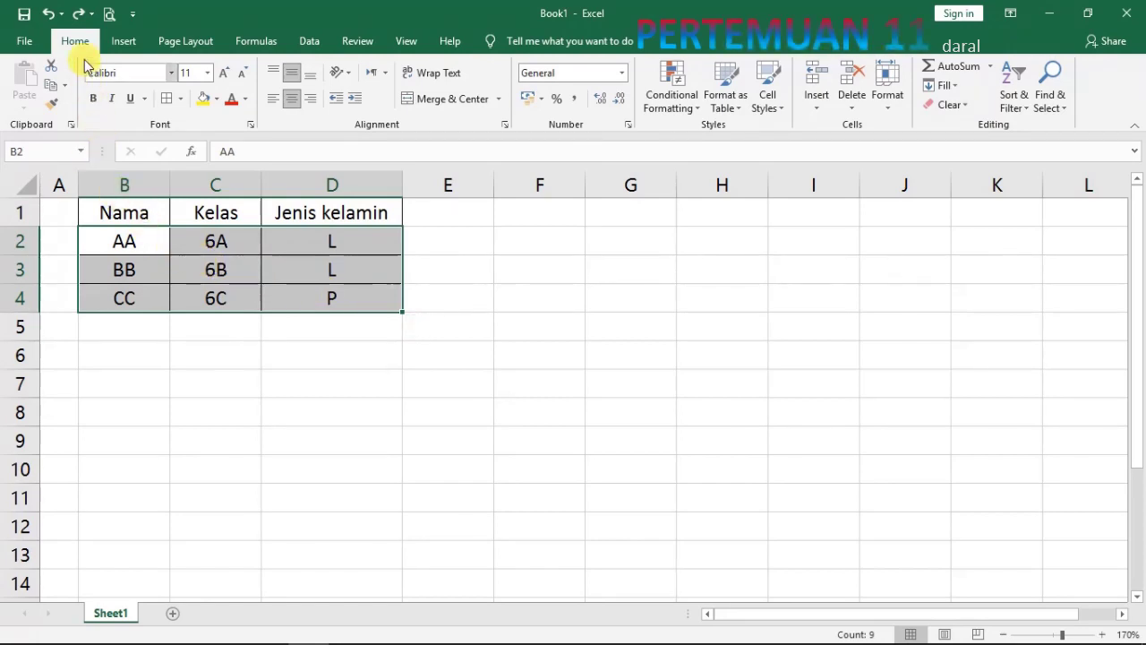
{"action": "left_click", "coordinate": [79, 18]}
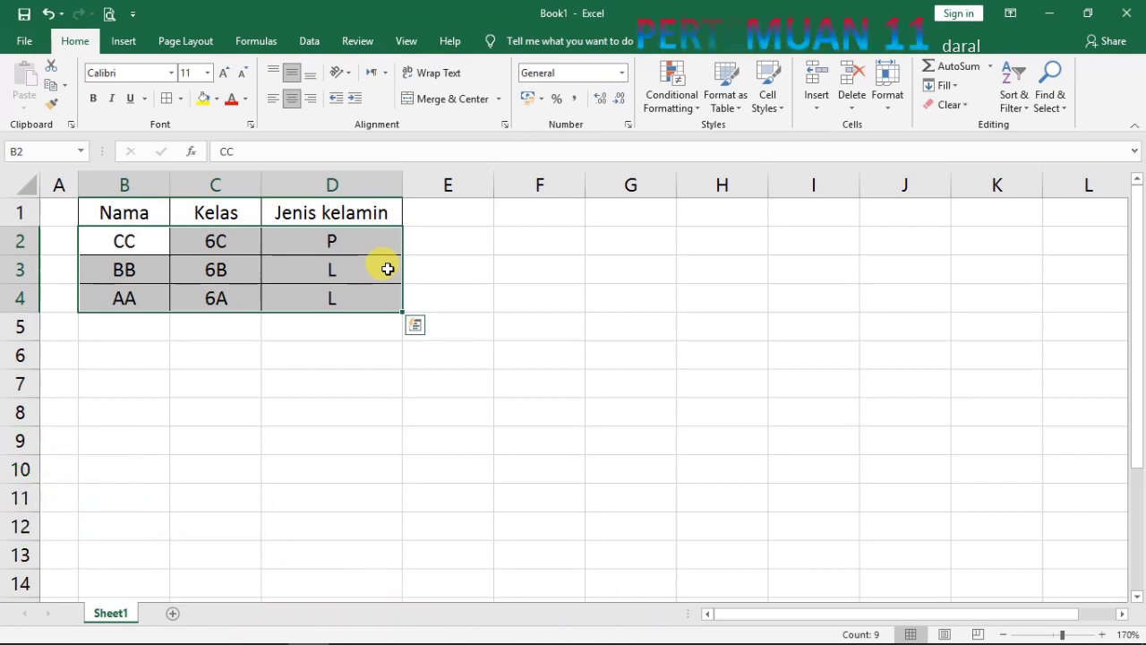
Fill the Umur column E1:E4 with ages 11, 12, 10, then select B1:E4.
{"action": "left_click", "coordinate": [438, 215]}
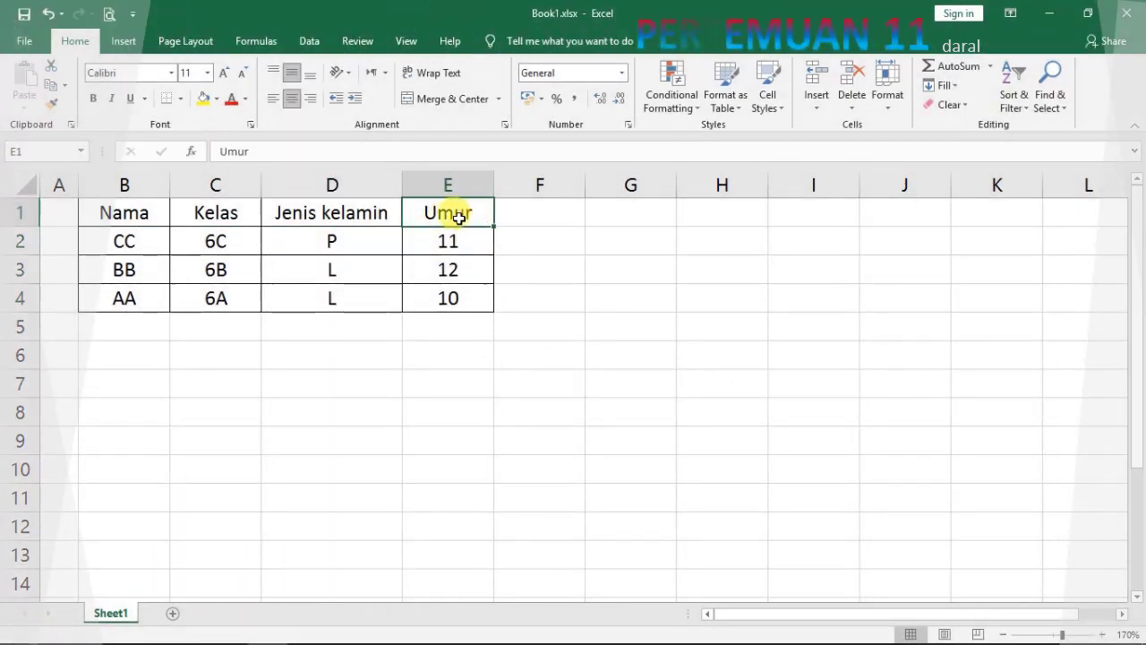
{"action": "left_click", "coordinate": [459, 241]}
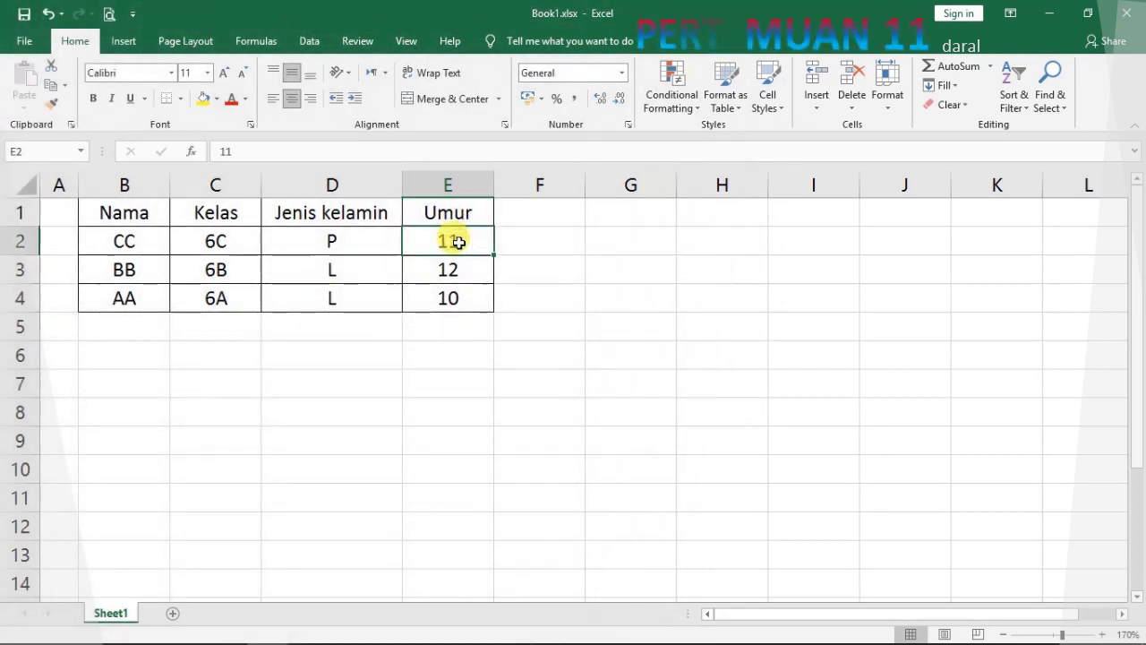
{"action": "left_click", "coordinate": [456, 270]}
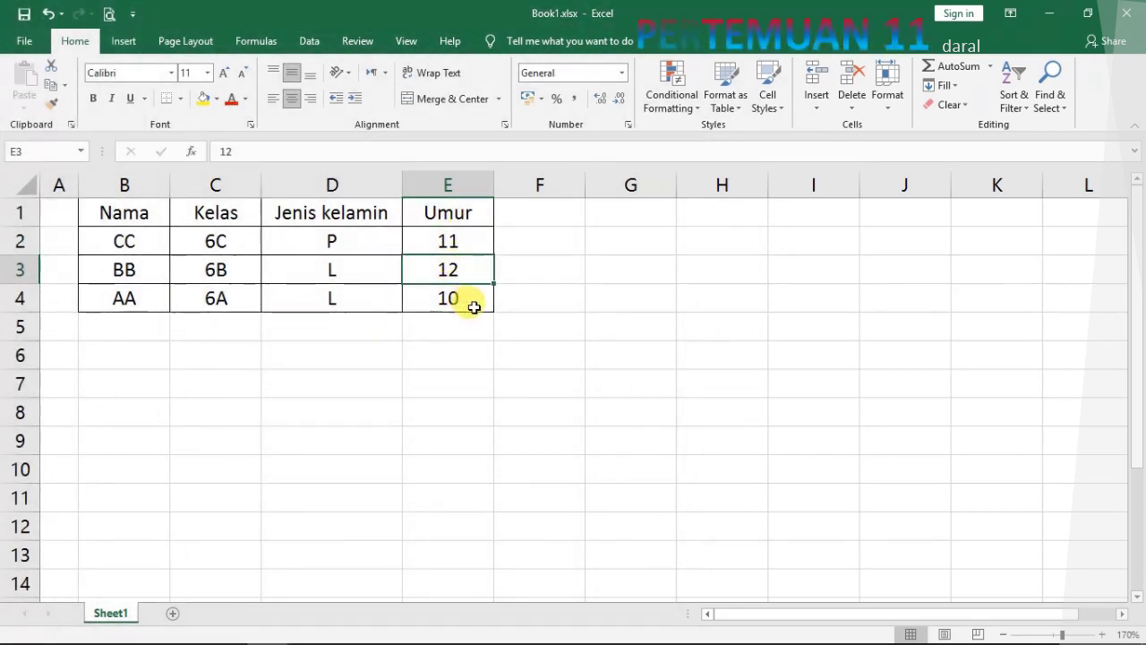
{"action": "left_click", "coordinate": [474, 306]}
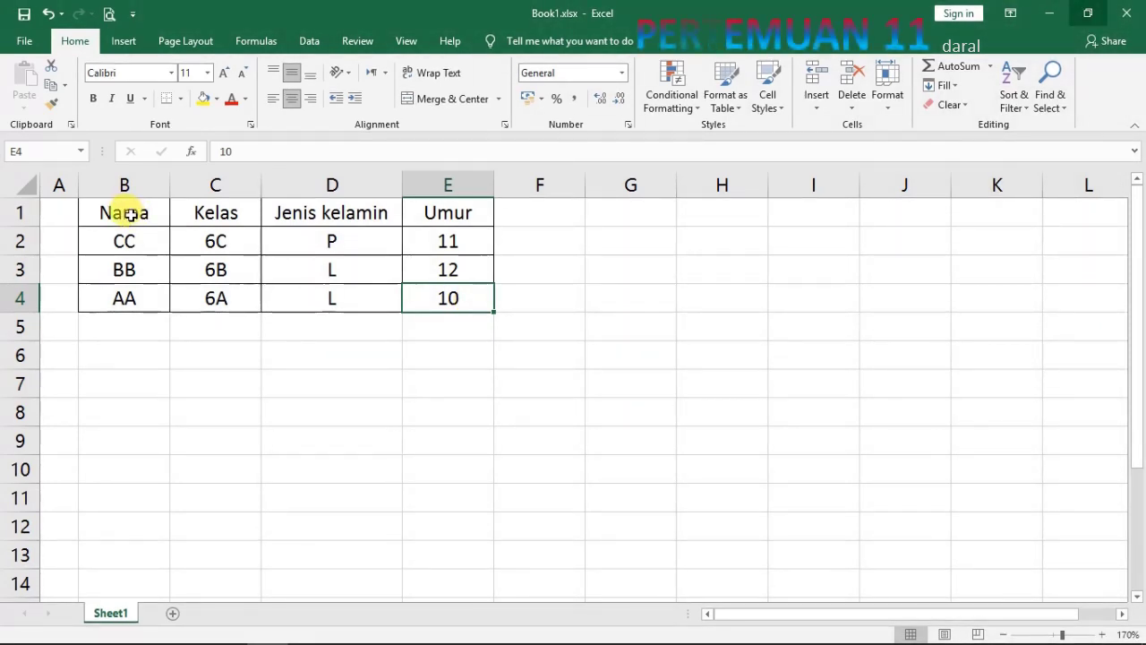
{"action": "mouse_move", "coordinate": [130, 215]}
{"action": "left_mouse_down"}
{"action": "mouse_move", "coordinate": [441, 278]}
{"action": "mouse_move", "coordinate": [455, 298]}
{"action": "left_mouse_up"}
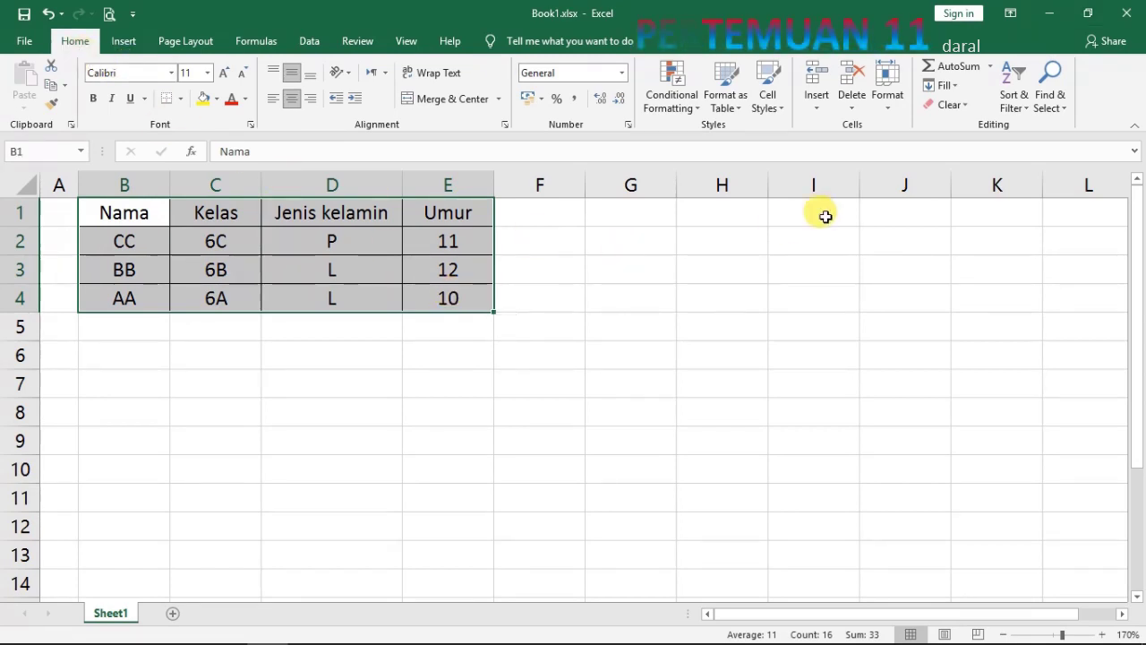
Custom Sort by Umur, Largest to Smallest, giving rows BB 12, CC 11, AA 10.
{"action": "left_click", "coordinate": [1024, 89]}
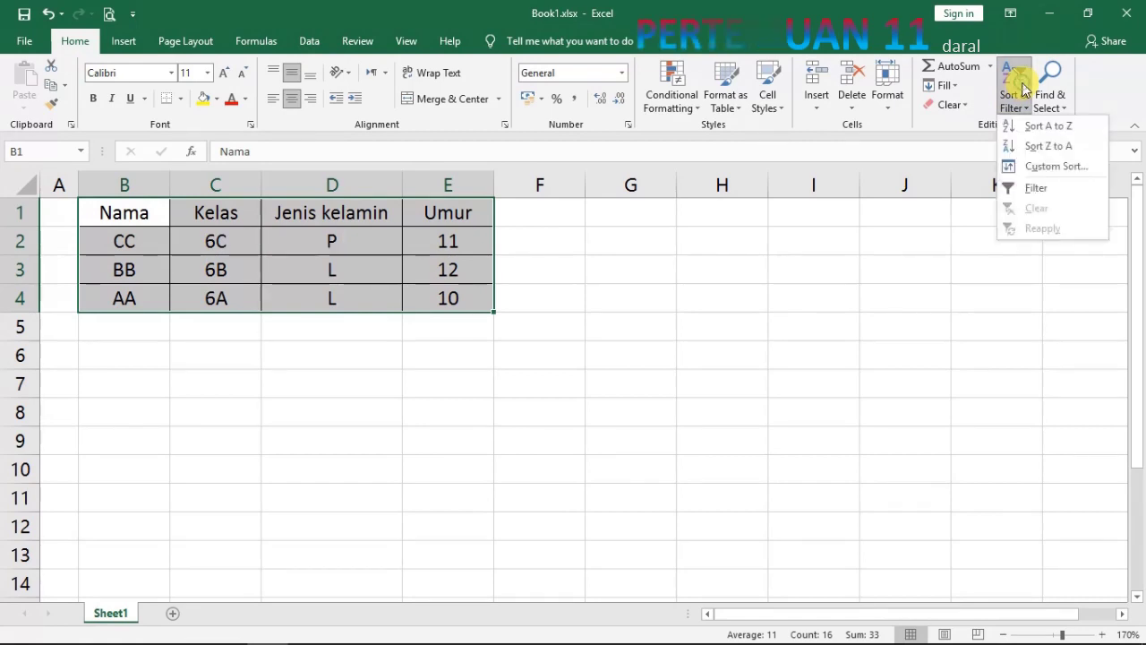
{"action": "left_click", "coordinate": [1087, 170]}
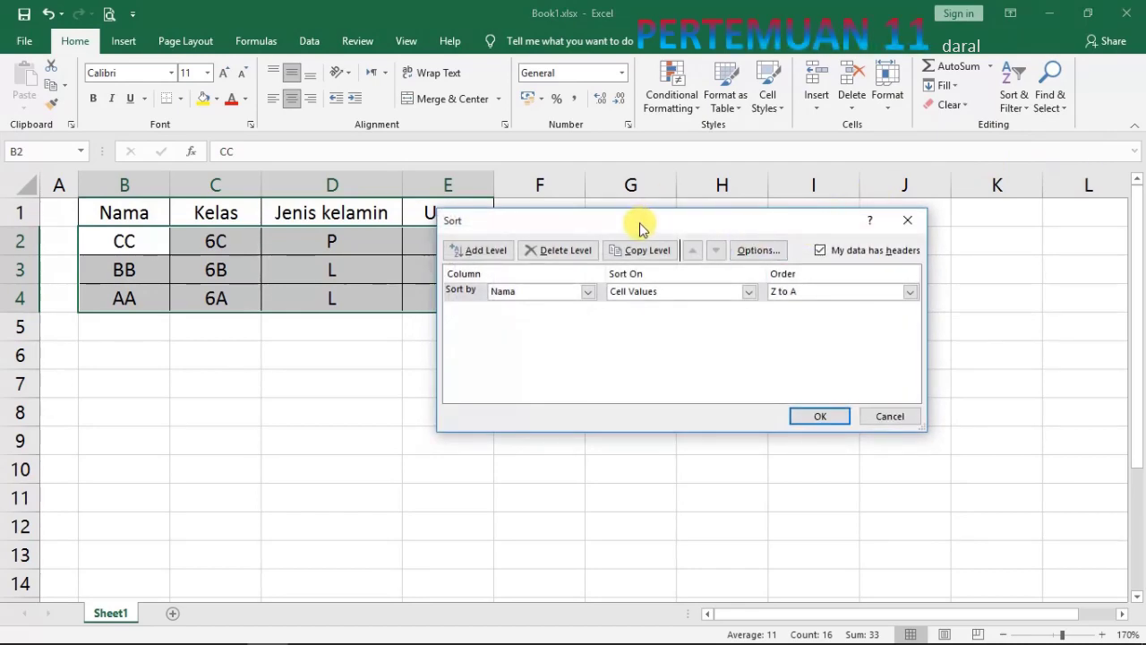
{"action": "left_click_drag", "start_coordinate": [639, 223], "coordinate": [741, 204]}
{"action": "left_click", "coordinate": [622, 271]}
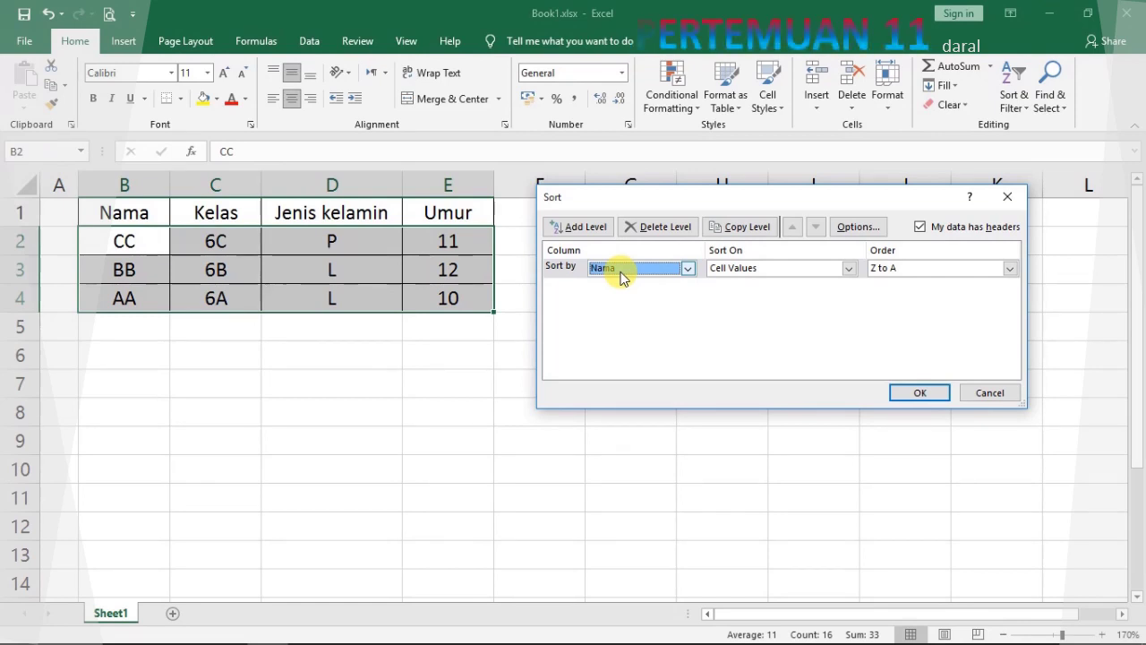
{"action": "left_click", "coordinate": [622, 273]}
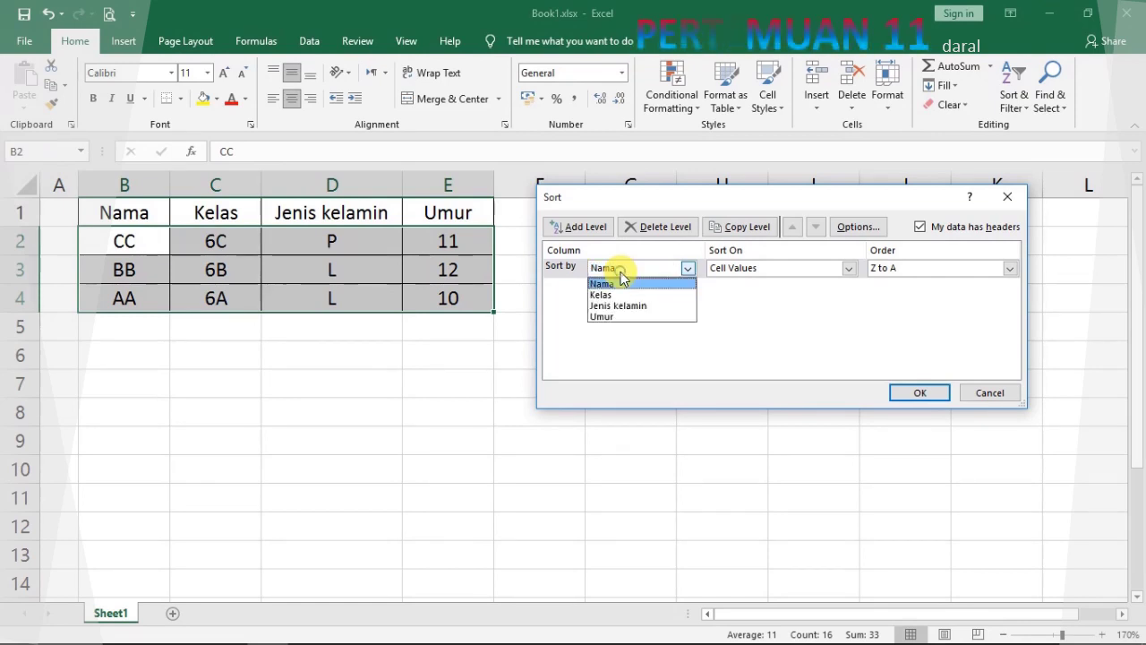
{"action": "left_click", "coordinate": [622, 316]}
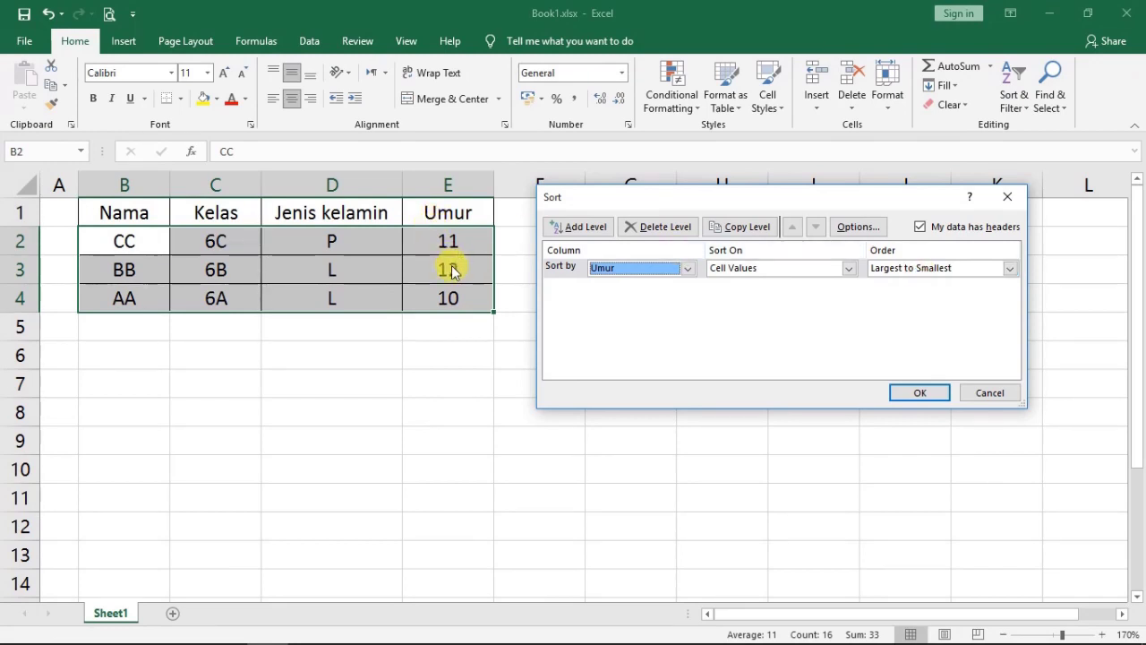
{"action": "left_click", "coordinate": [907, 272]}
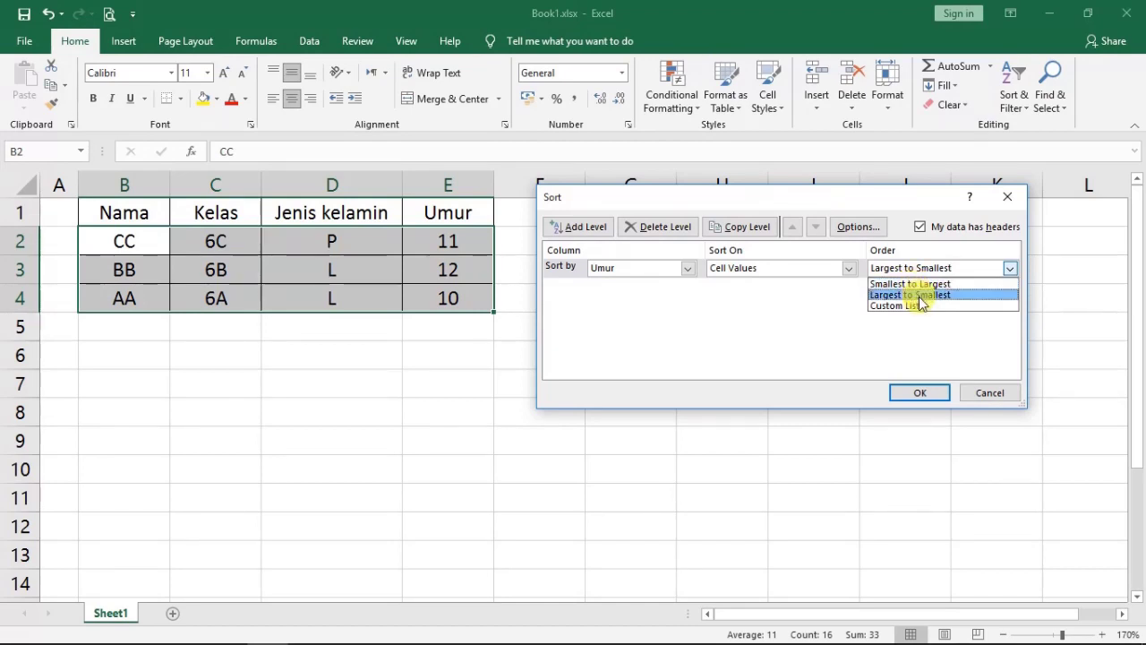
{"action": "left_click", "coordinate": [918, 295]}
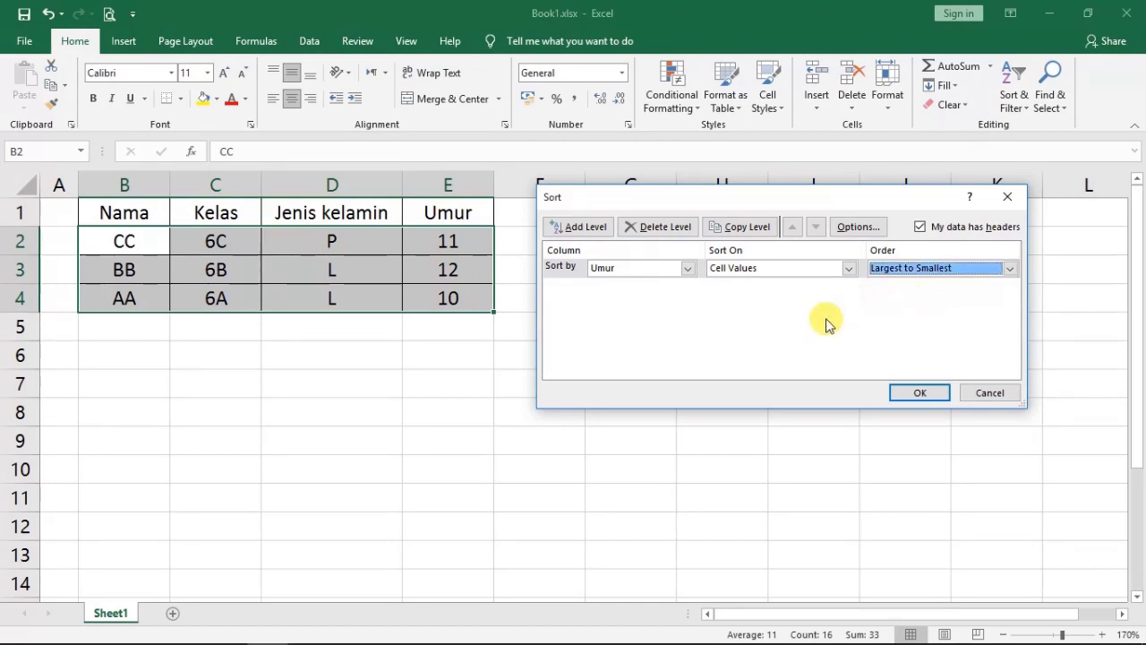
{"action": "left_click", "coordinate": [920, 393]}
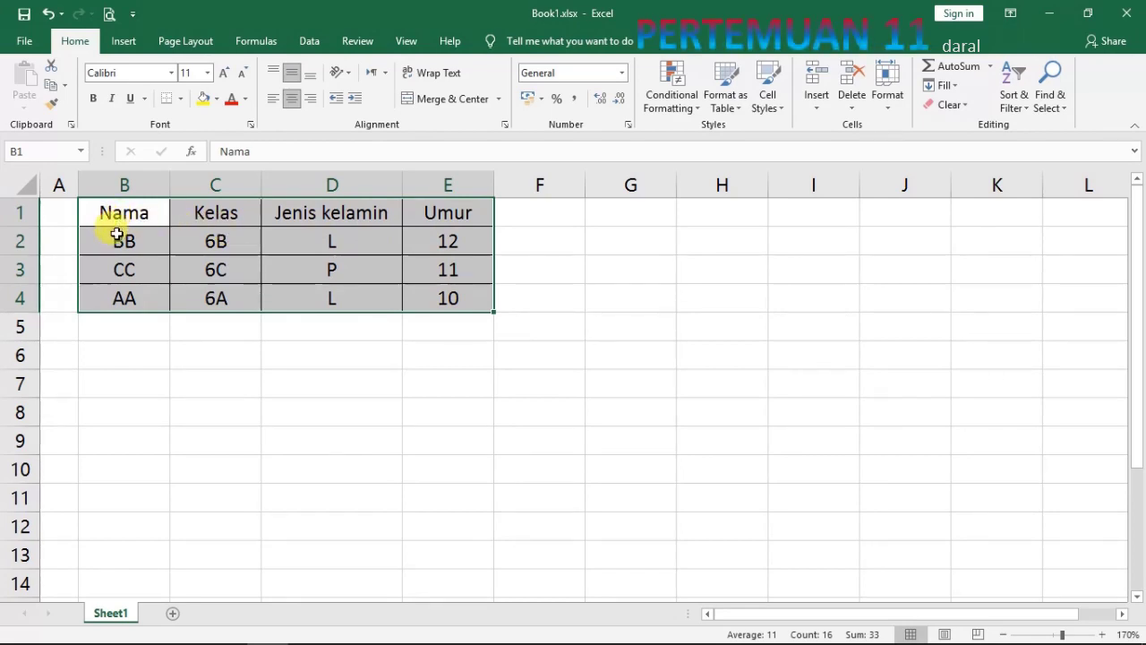
{"action": "key", "text": "ctrl+v"}
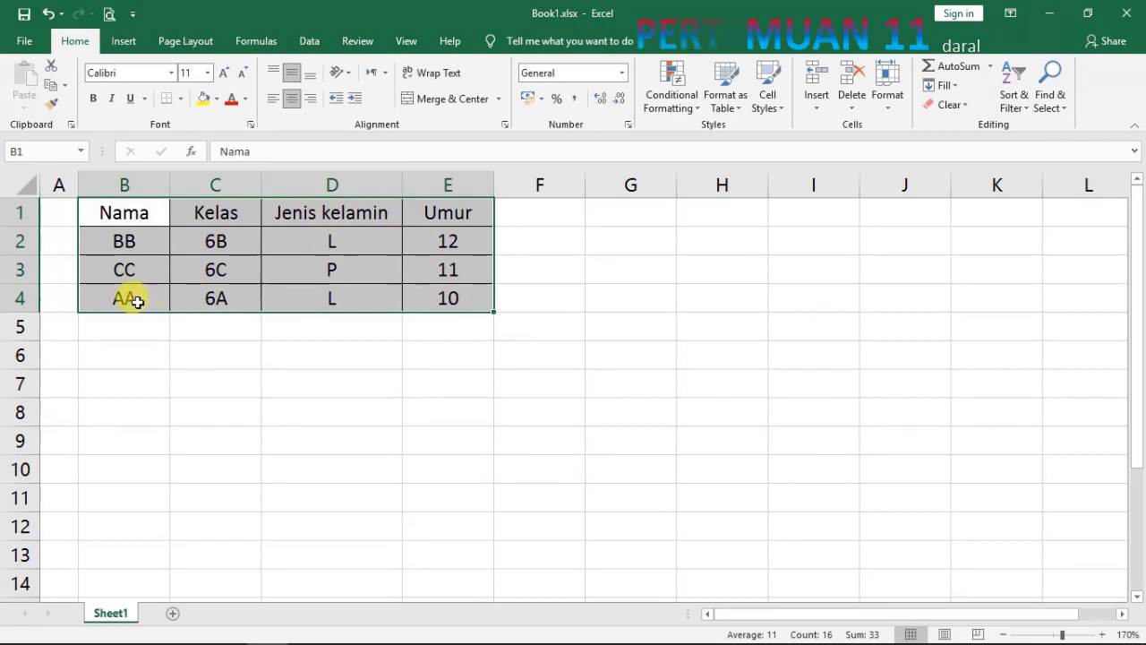
{"action": "key", "text": "ctrl+c"}
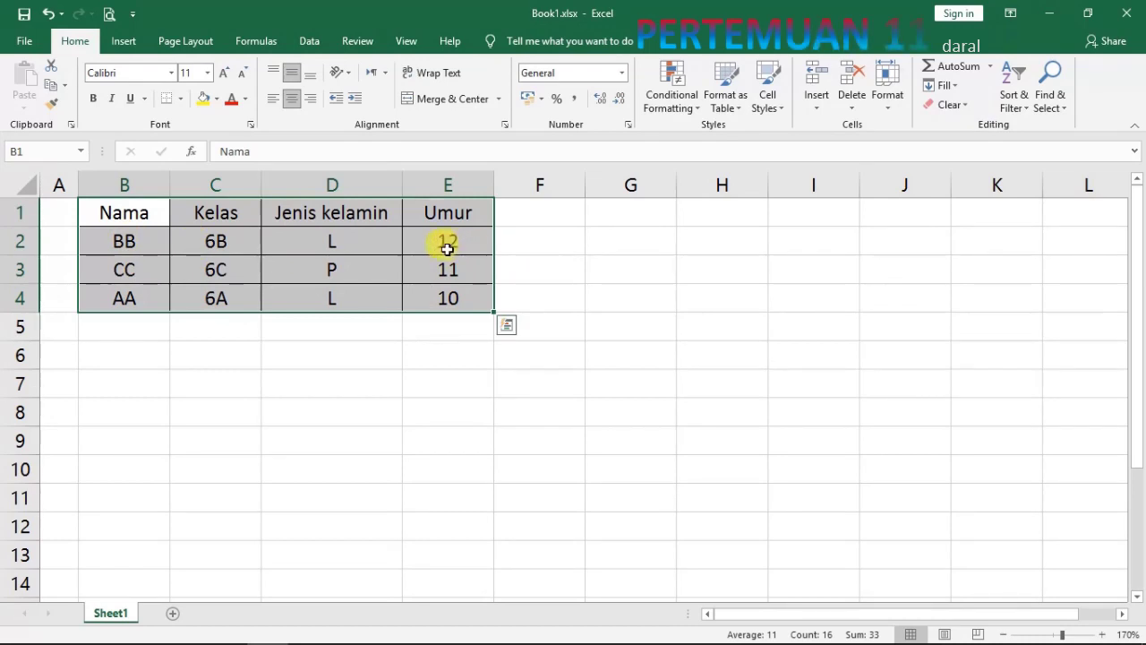
{"action": "left_click", "coordinate": [49, 15]}
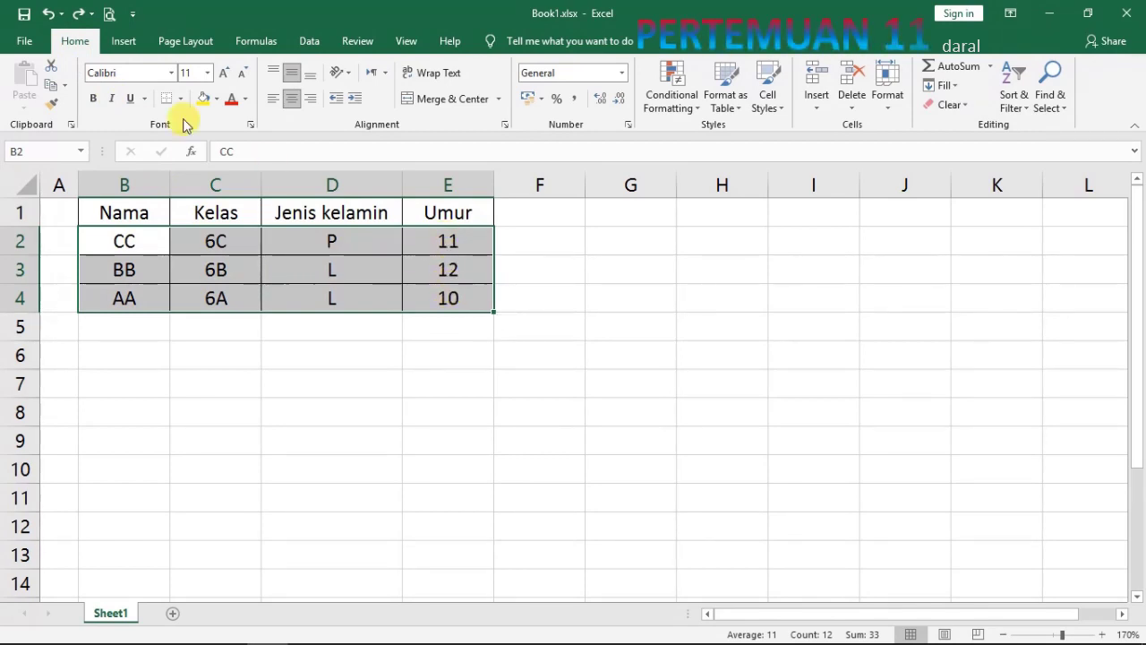
{"action": "left_click", "coordinate": [49, 13]}
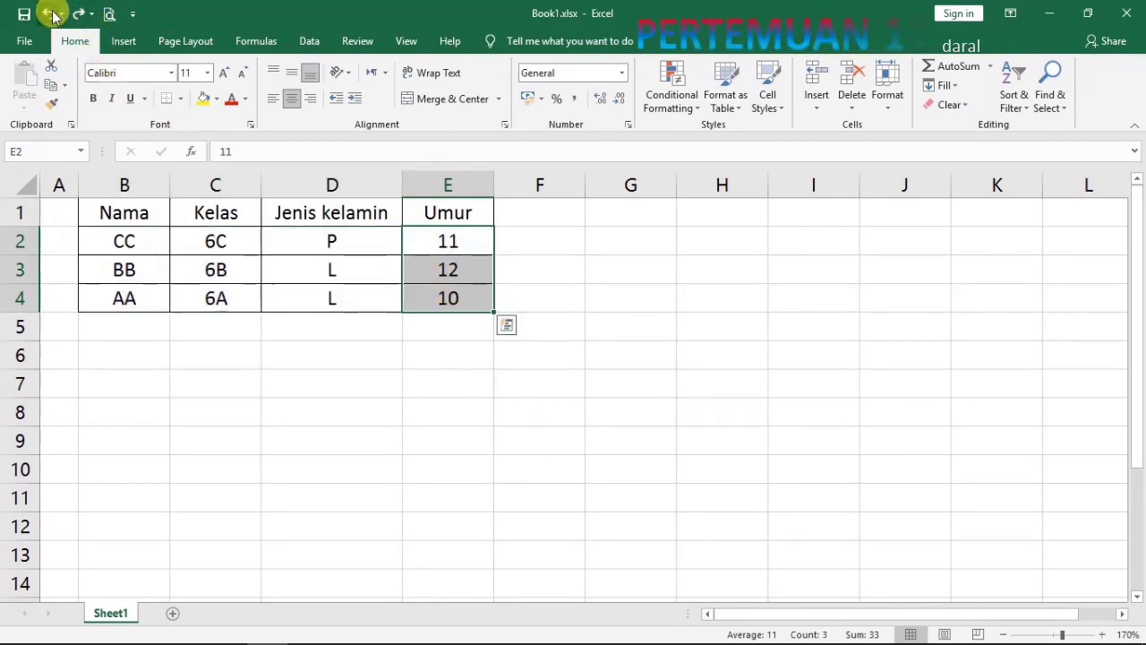
{"action": "left_click", "coordinate": [49, 14]}
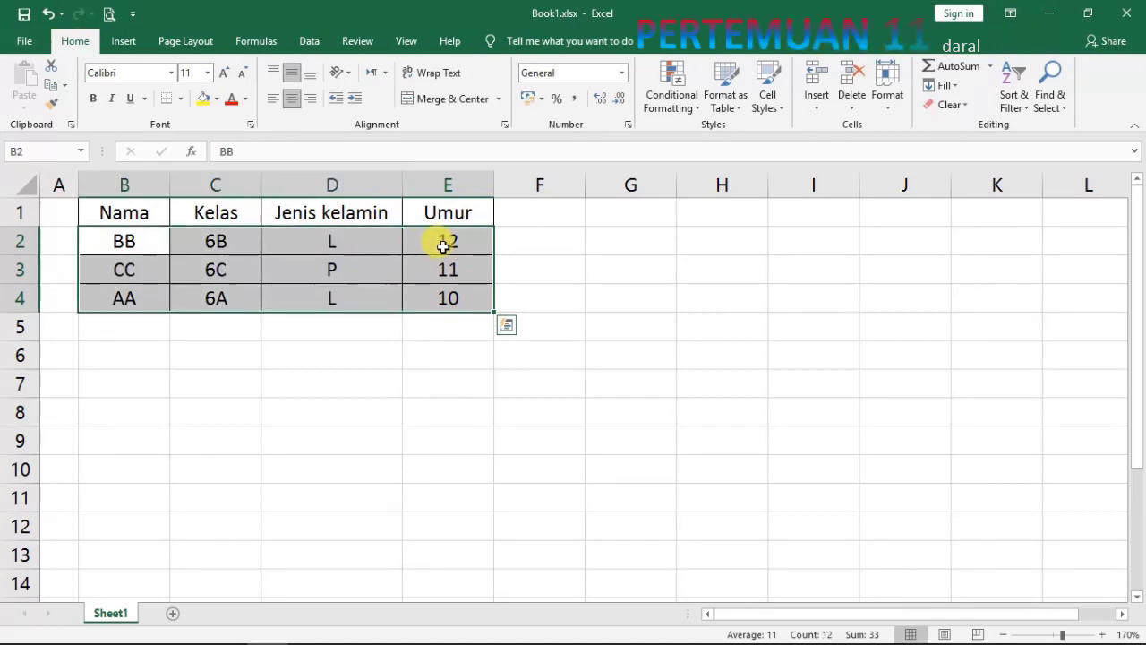